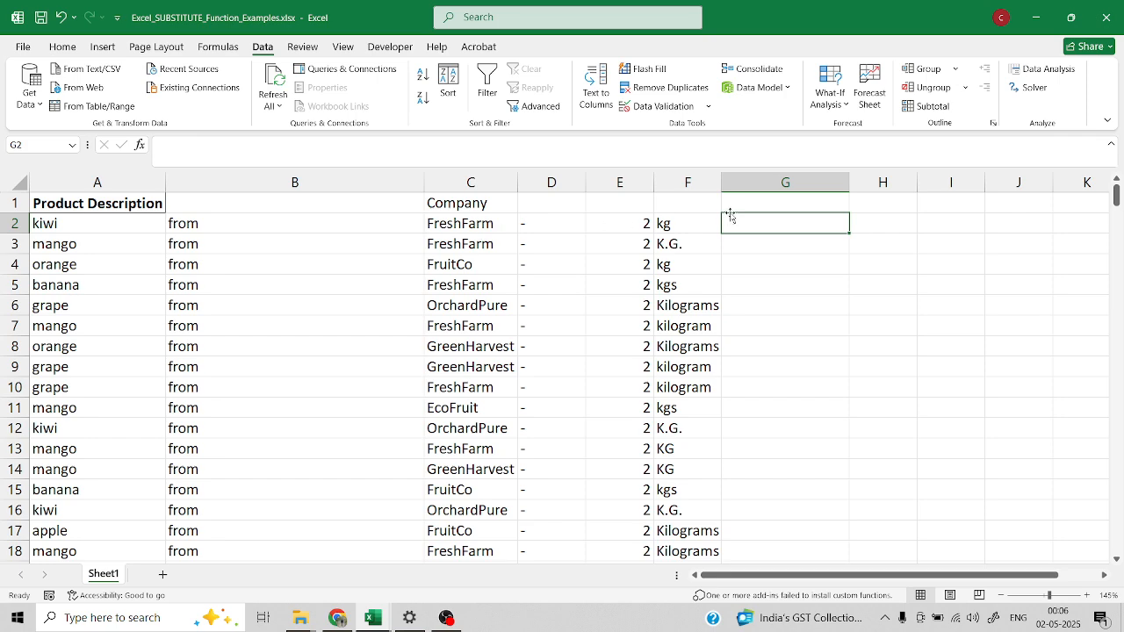
left_click(485, 225)
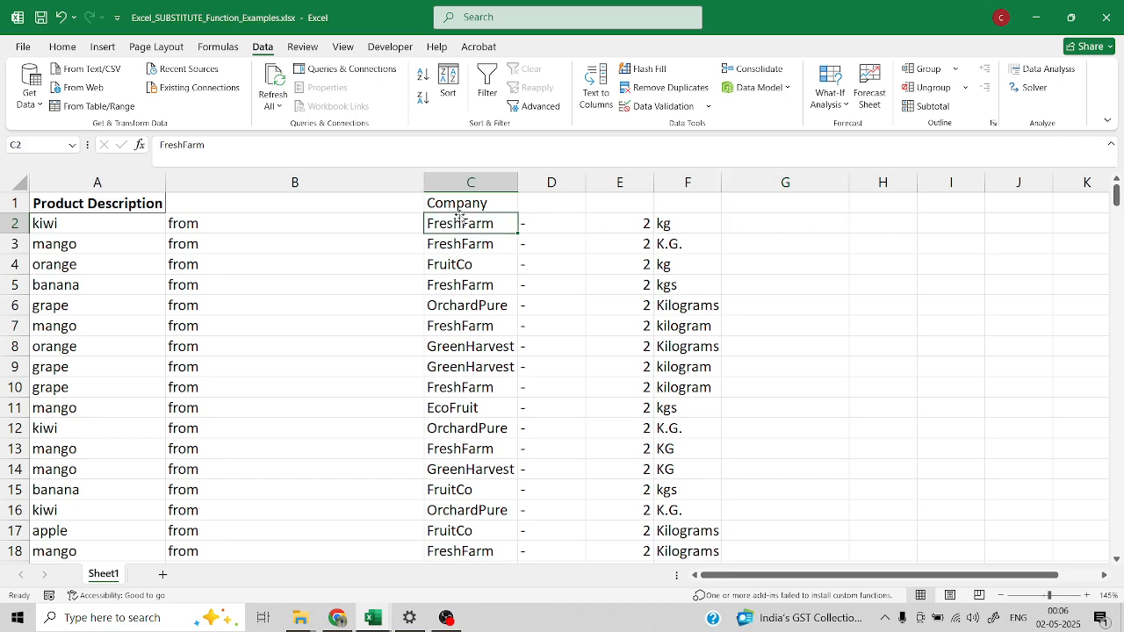
scroll(464, 334, "down", 4)
scroll(464, 340, "down", 3)
scroll(463, 334, "up", 7)
Step: Enter a SUBSTITUTE formula in G2 that replaces "FreshFarm" in C2 with "Fresh Farm"
left_click(749, 224)
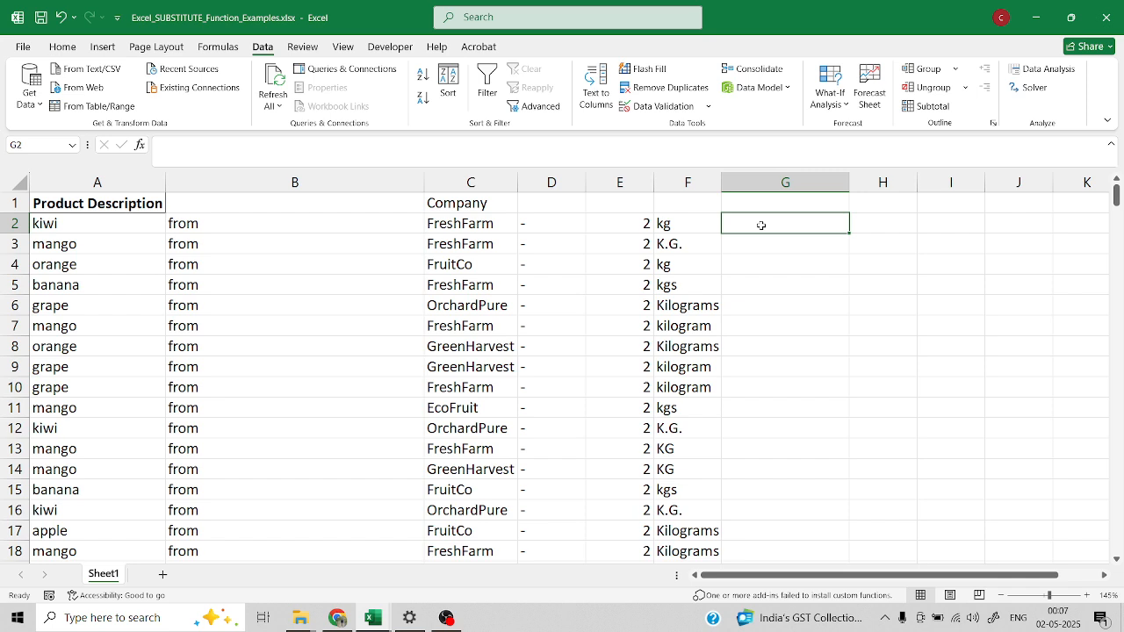
type("=sub")
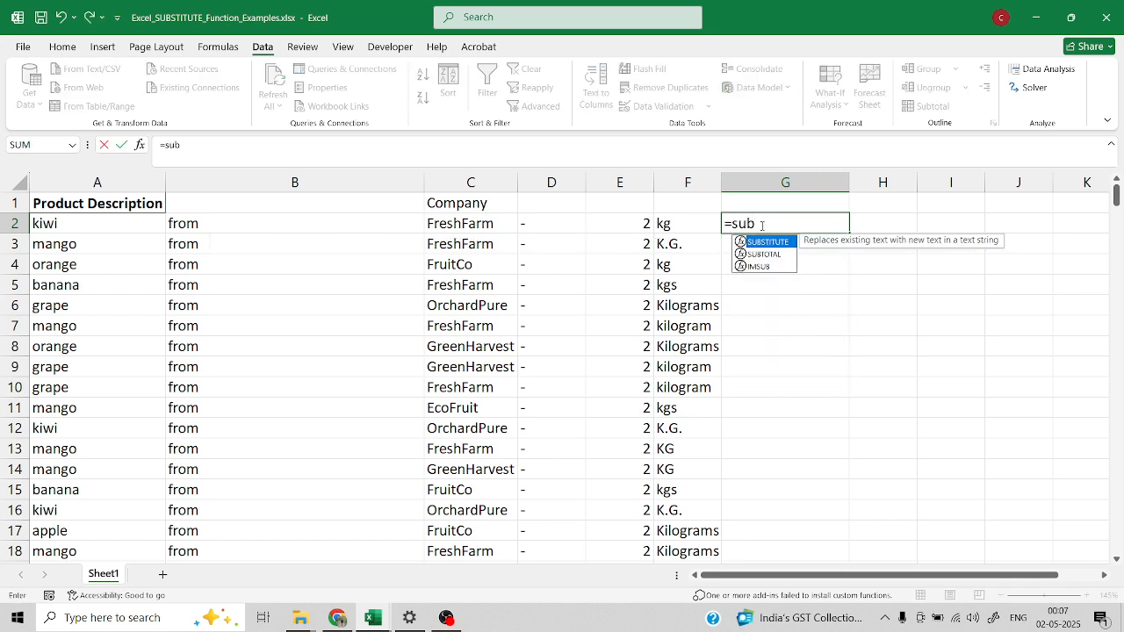
key("Tab")
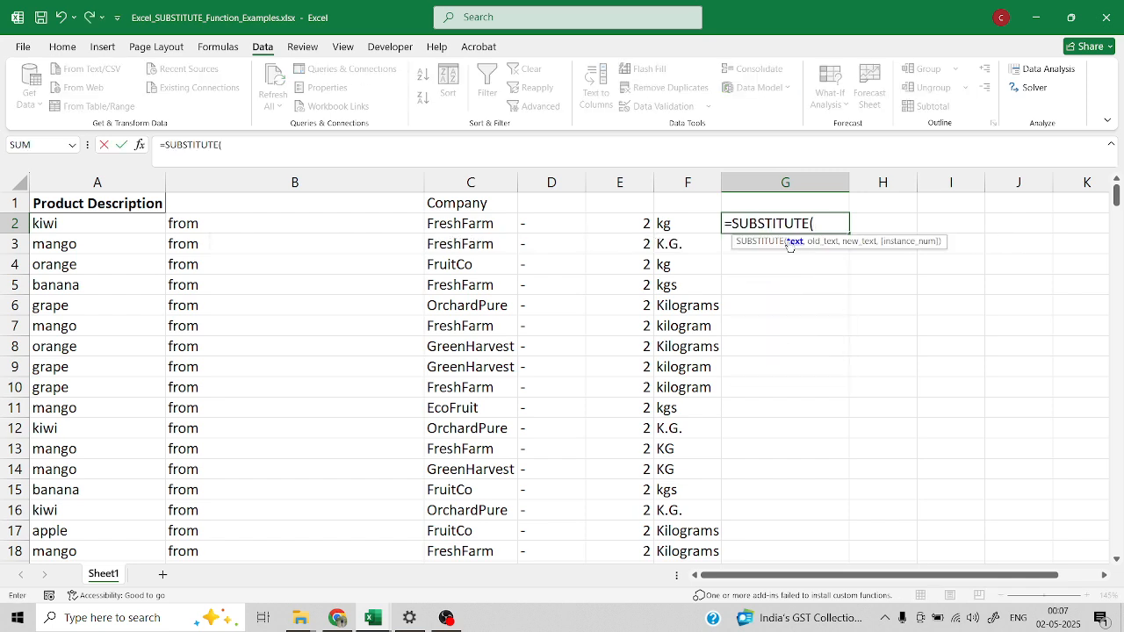
left_click(475, 223)
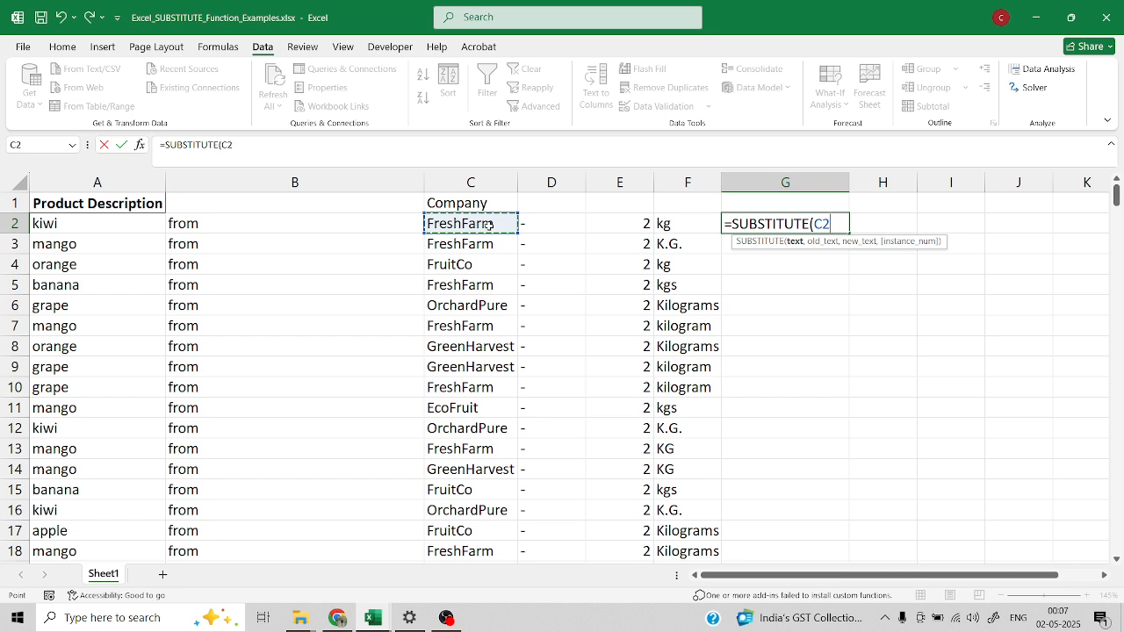
type(",")
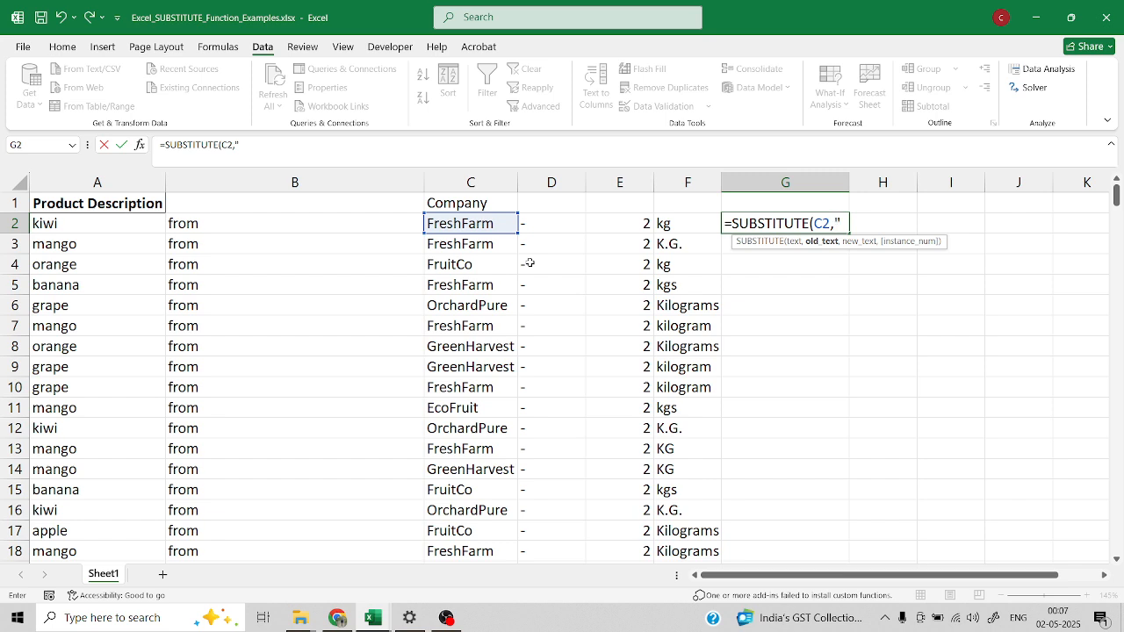
type("\"FreshFarm\"")
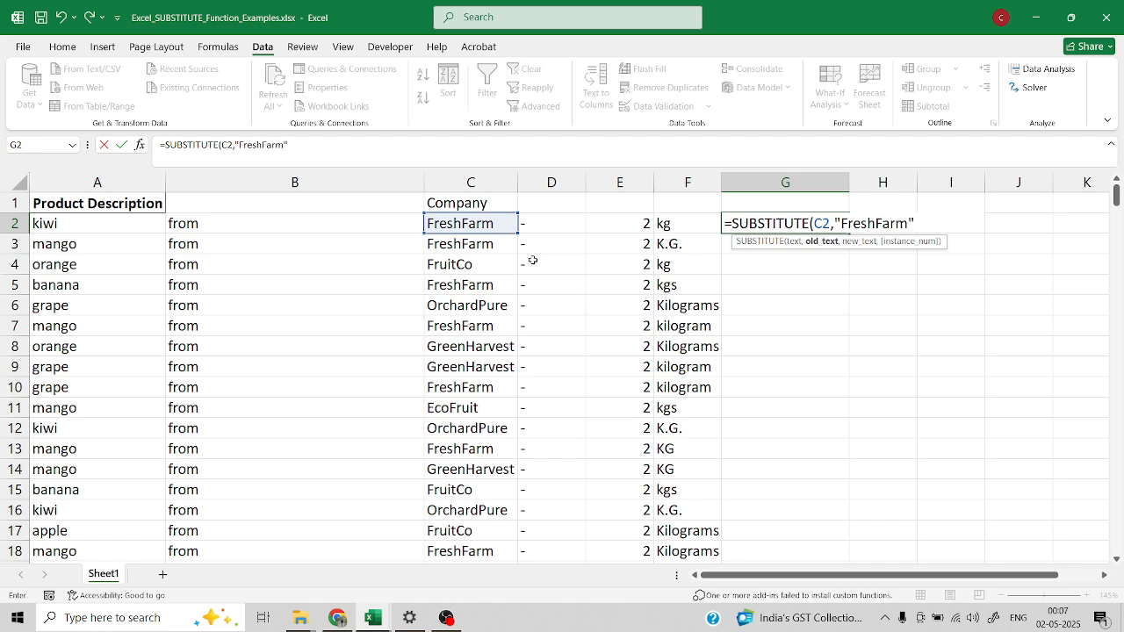
type(",\"FRes")
key("BackSpace")
key("BackSpace")
type("resh")
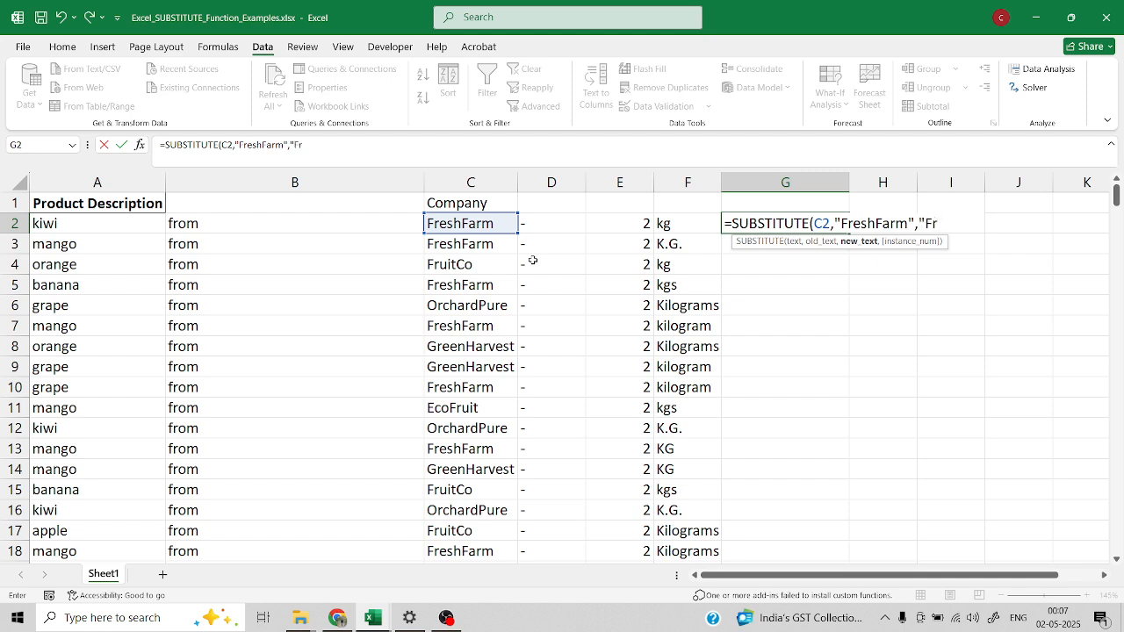
type(" Farm\")")
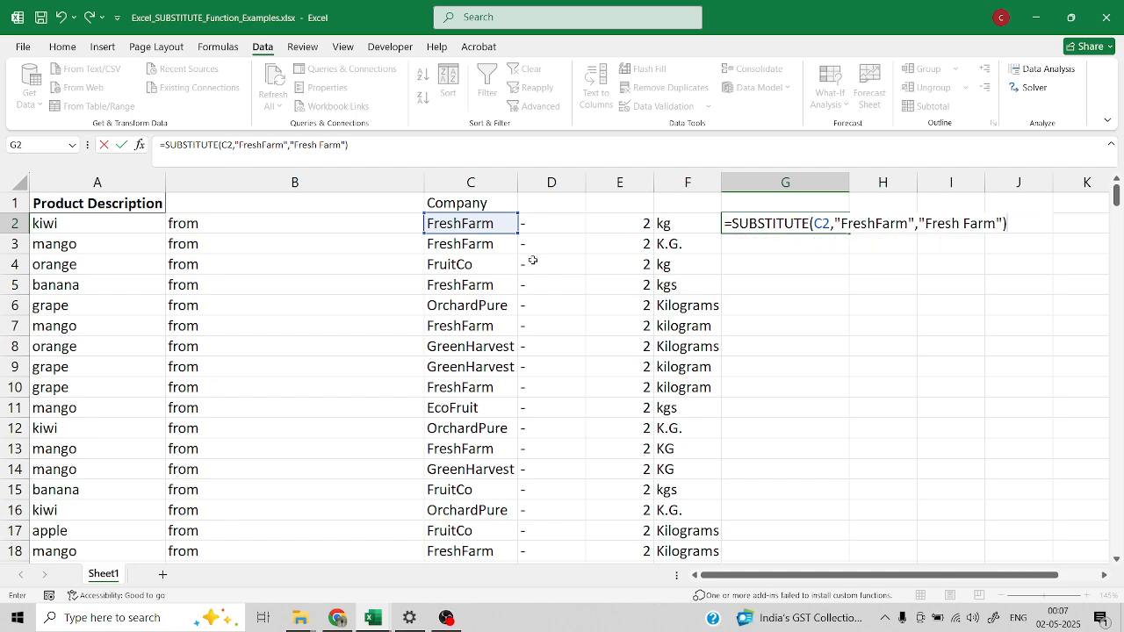
key("Return")
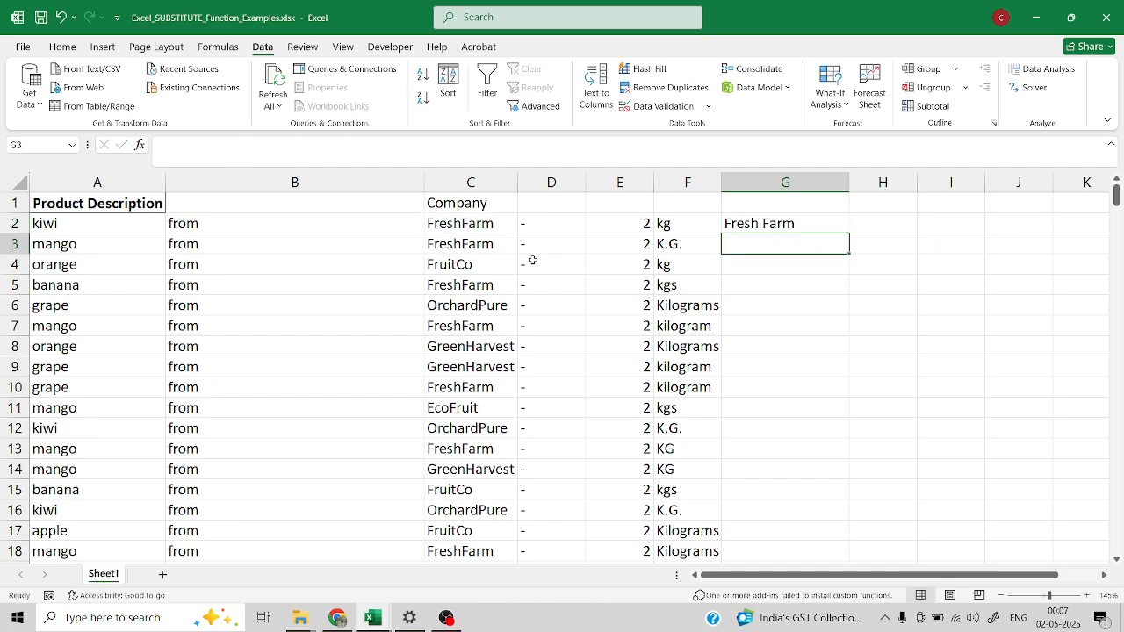
Step: Fill the G2 SUBSTITUTE formula down column G and compare the results with the Company column
left_click(806, 226)
double_click(845, 233)
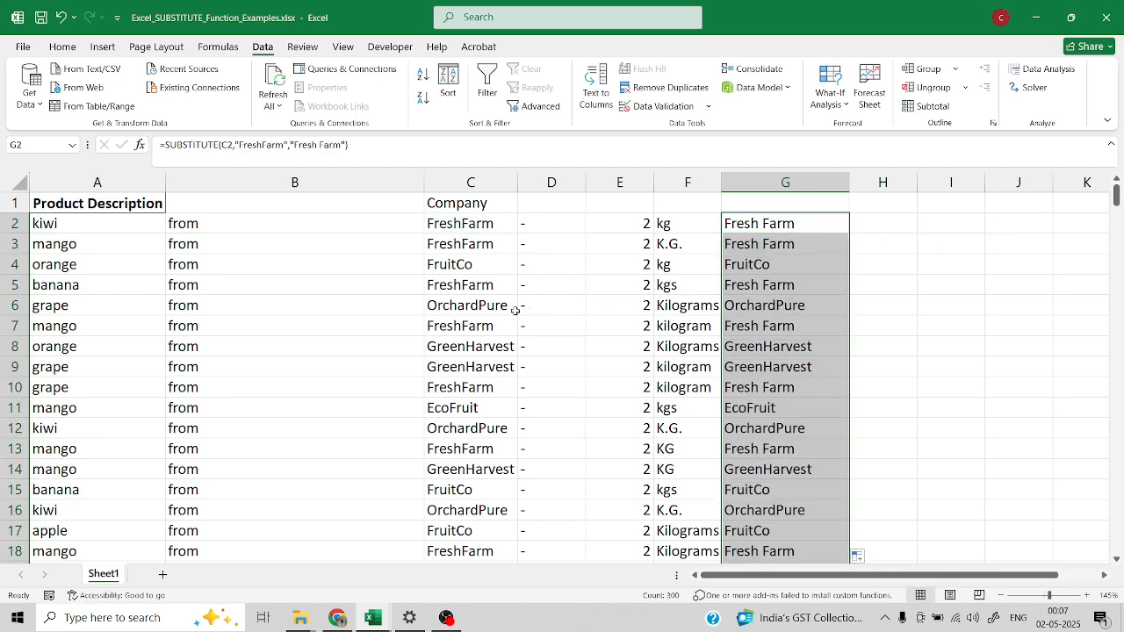
scroll(470, 283, "down", 2)
scroll(469, 283, "down", 1)
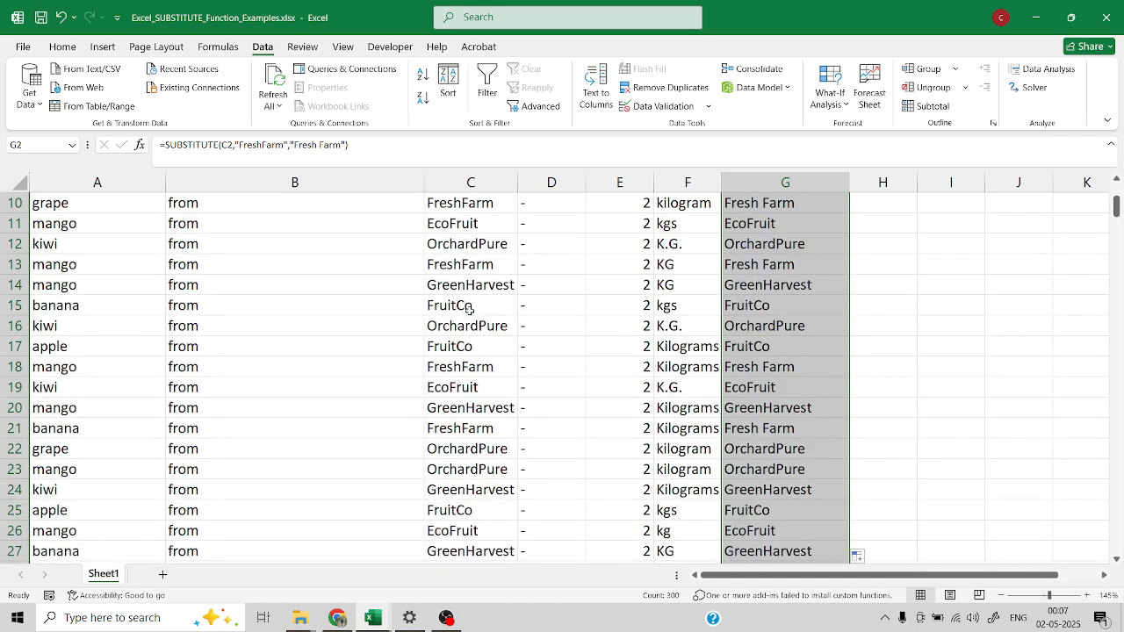
scroll(782, 390, "down", 2)
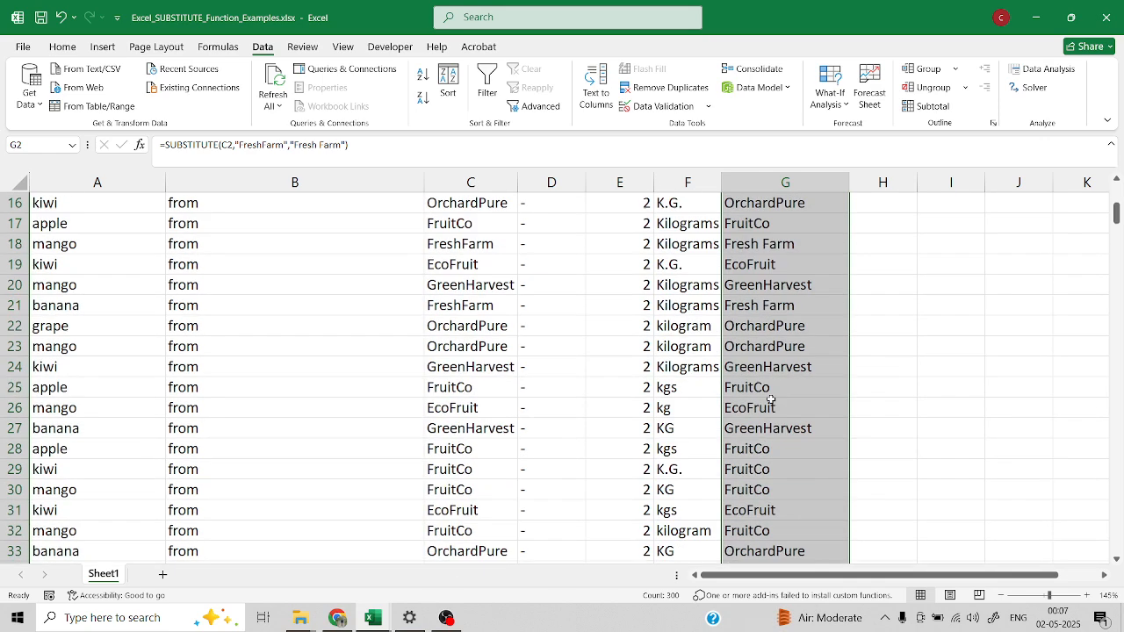
scroll(769, 400, "down", 2)
scroll(744, 407, "up", 7)
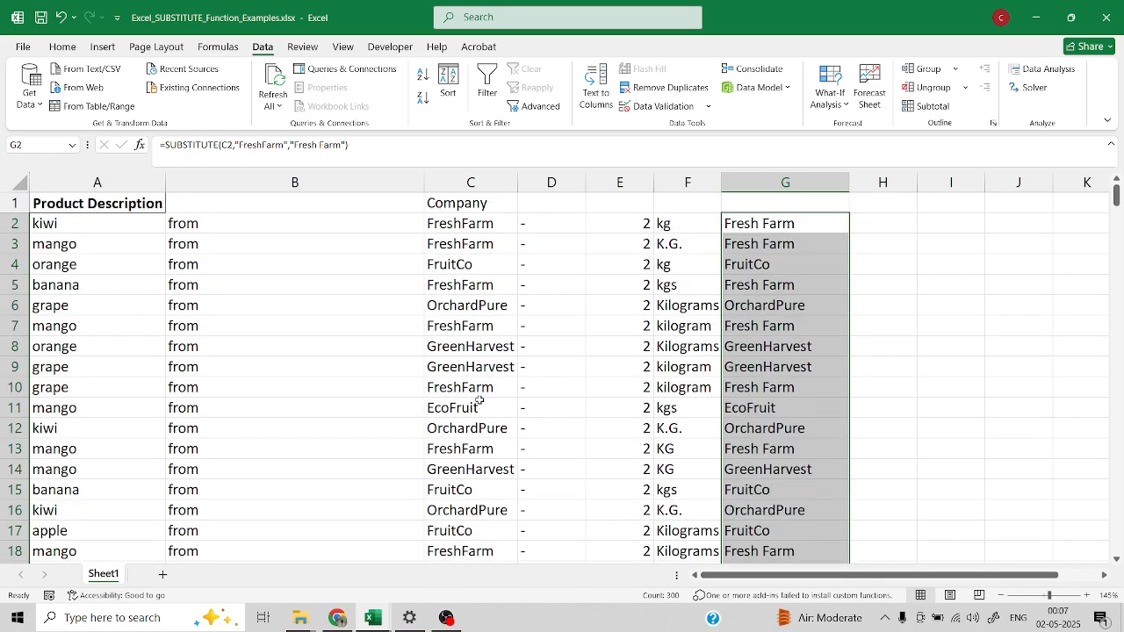
left_click(790, 249)
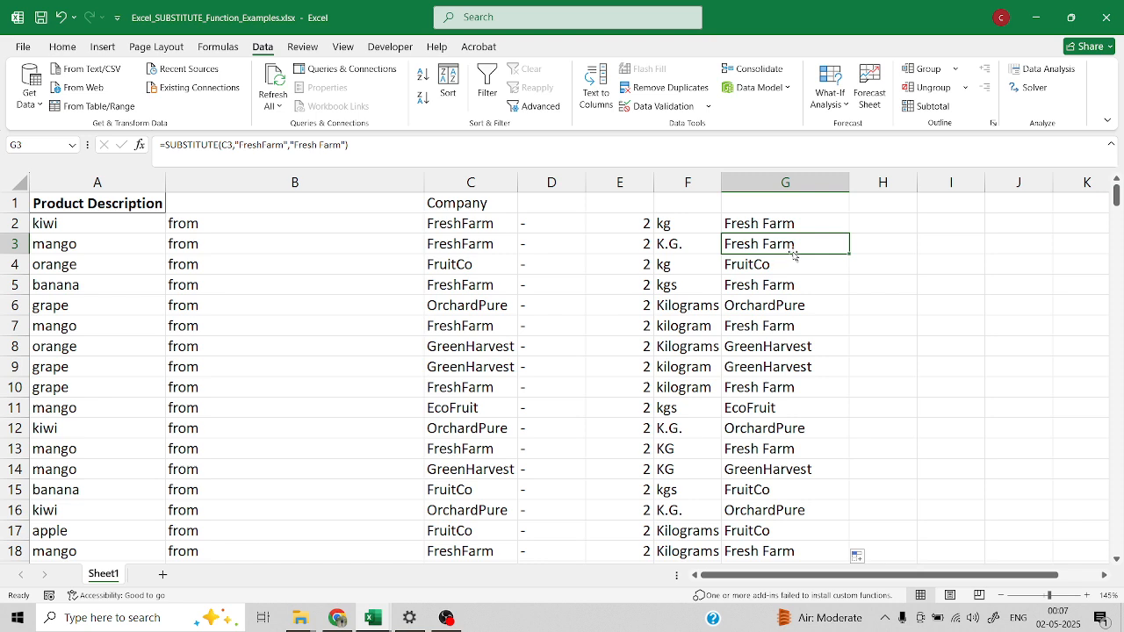
Step: Change the replacement text in the G2 formula to "Fresh-Farm" and fill the formula down column G
double_click(773, 227)
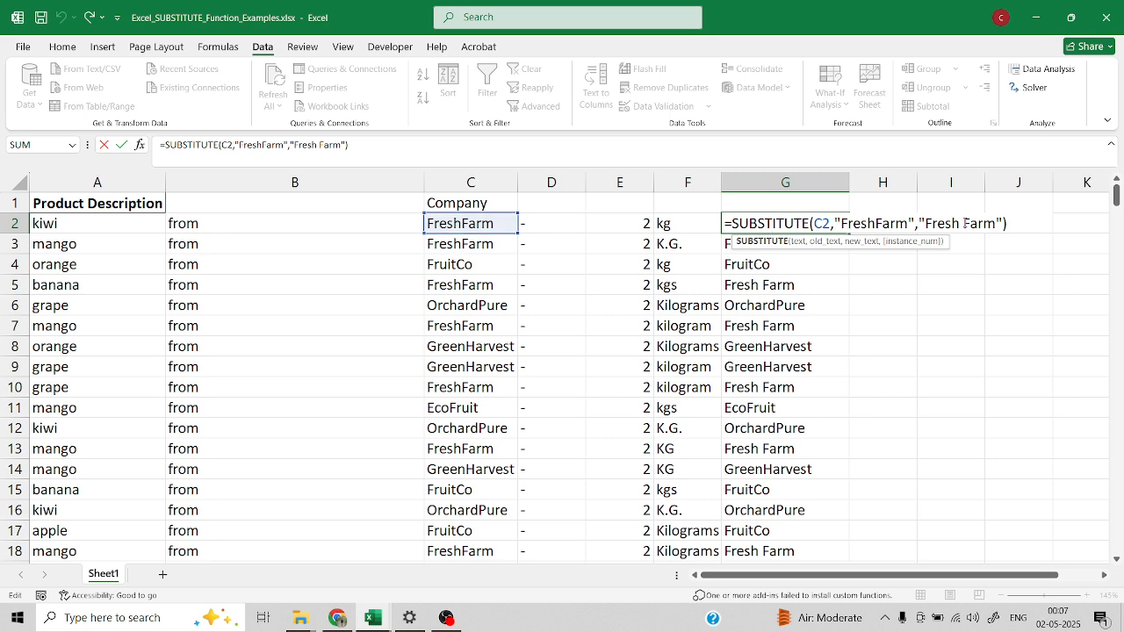
left_click(965, 224)
key("BackSpace")
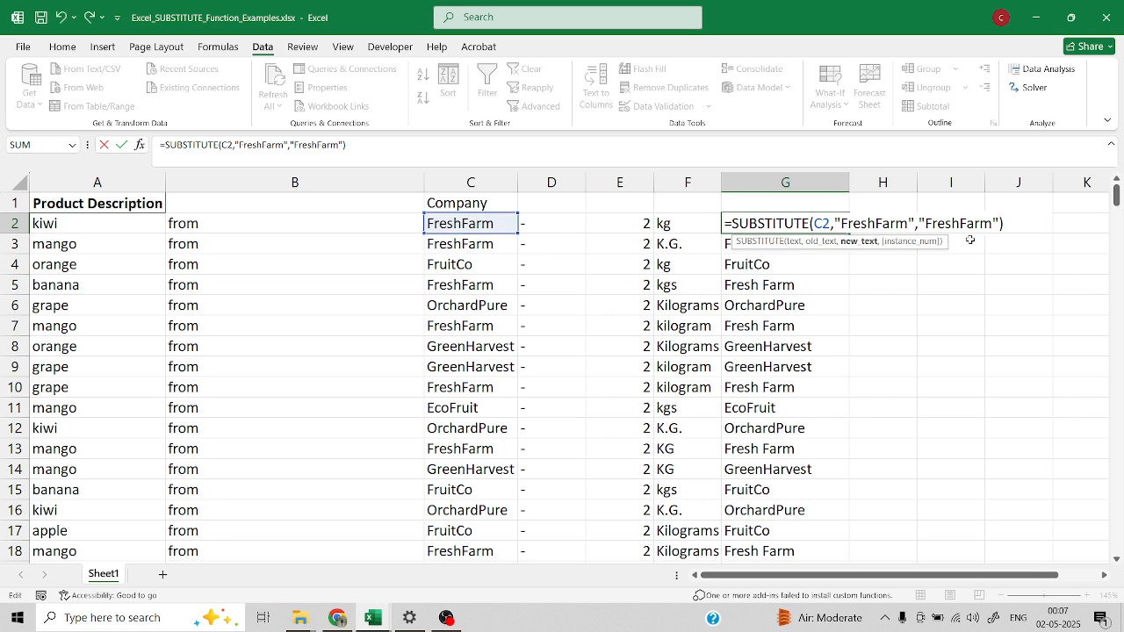
type("-")
key("Return")
left_click(848, 224)
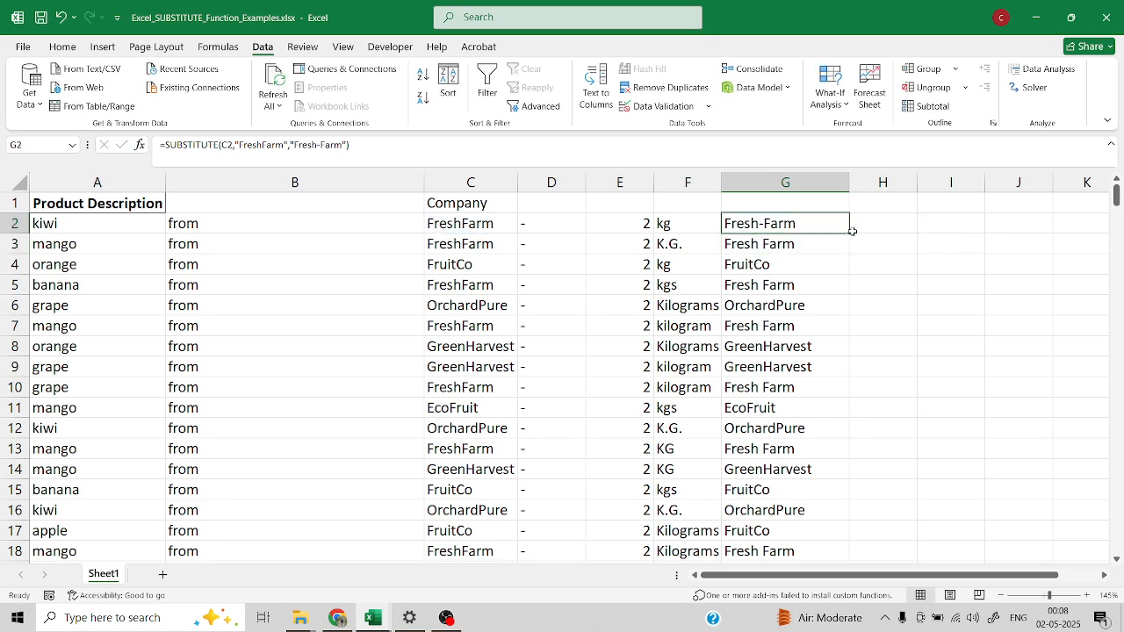
double_click(850, 232)
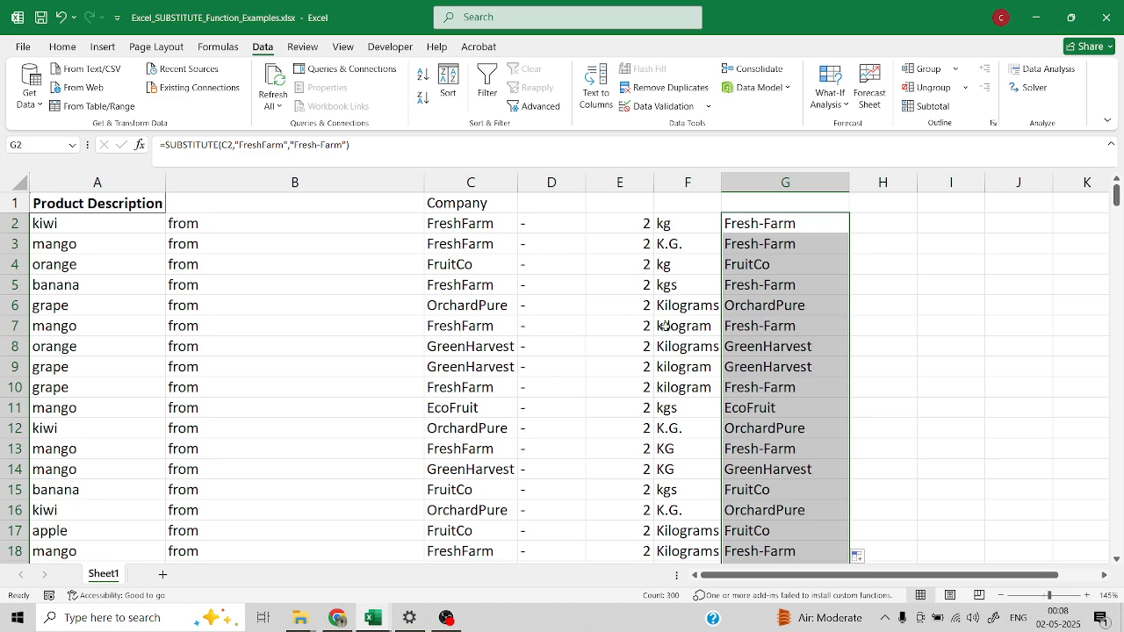
Step: Switch to the Book1 workbook and clear the existing formulas from column B, starting at B1
key("alt+Tab")
key("alt+Tab")
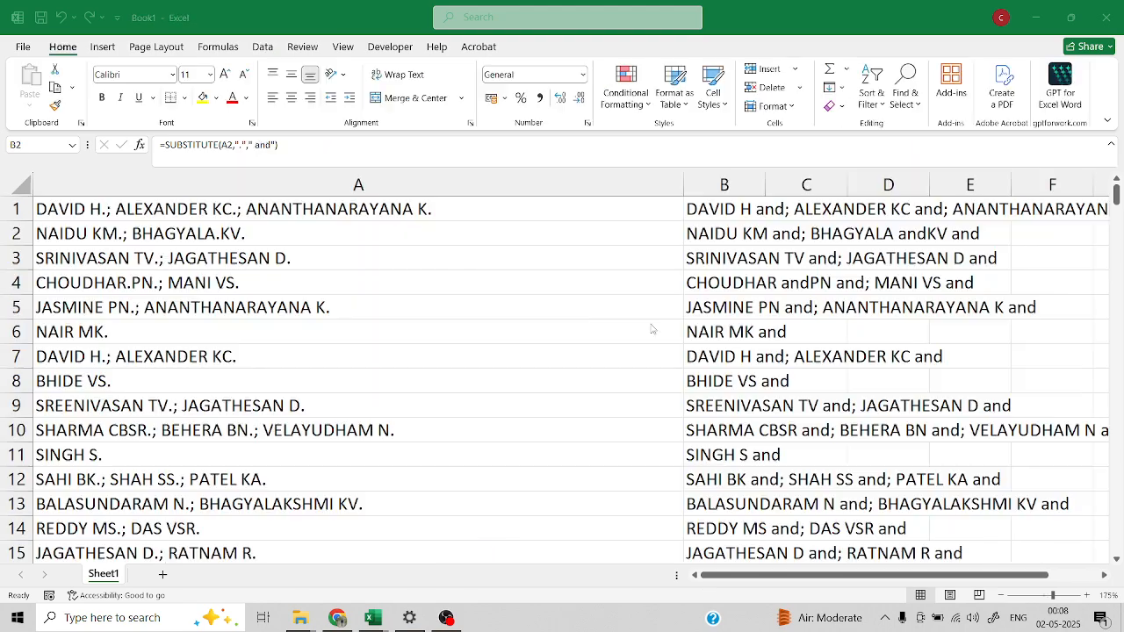
left_click(692, 206)
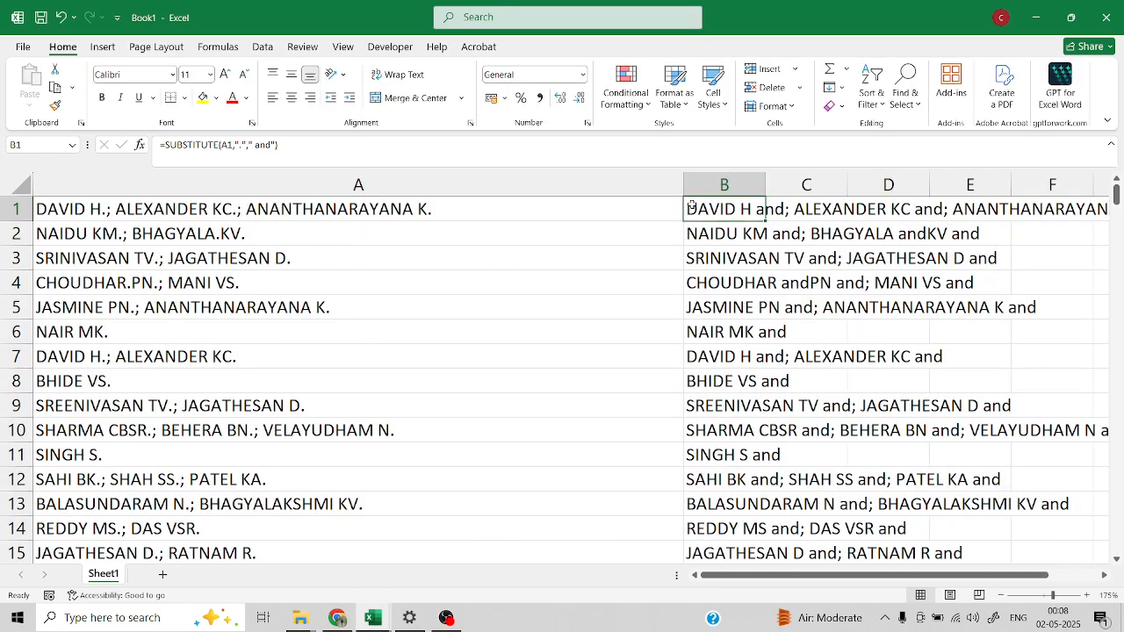
key("ctrl+shift+Down")
key("Delete")
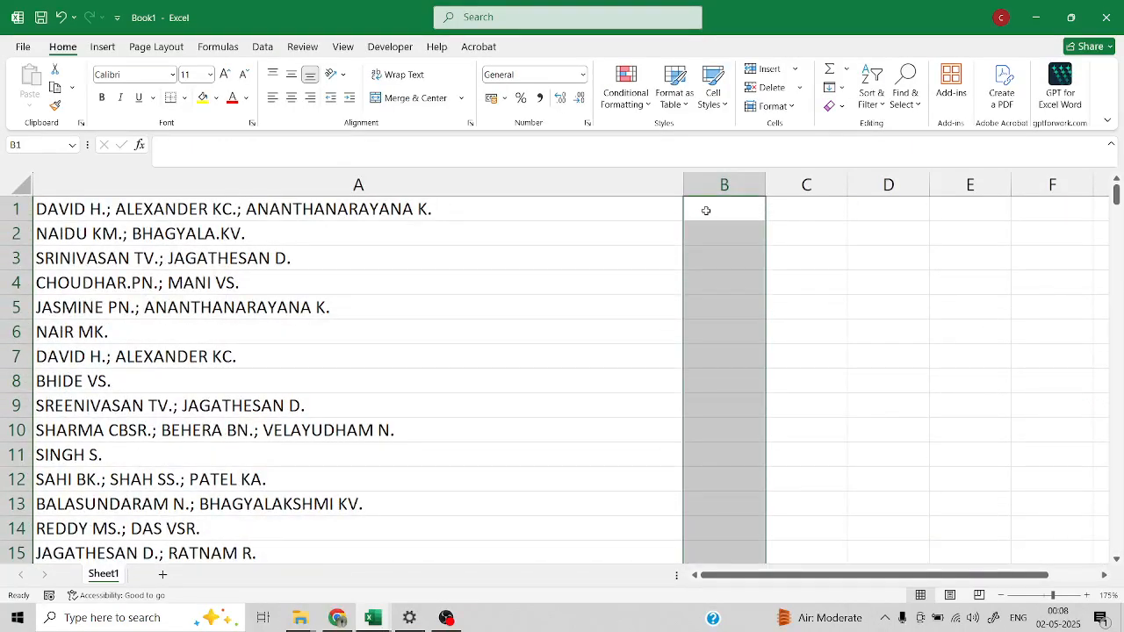
Step: Enter a SUBSTITUTE formula in B1 that replaces ";" in A1 with "and"
left_click(698, 208)
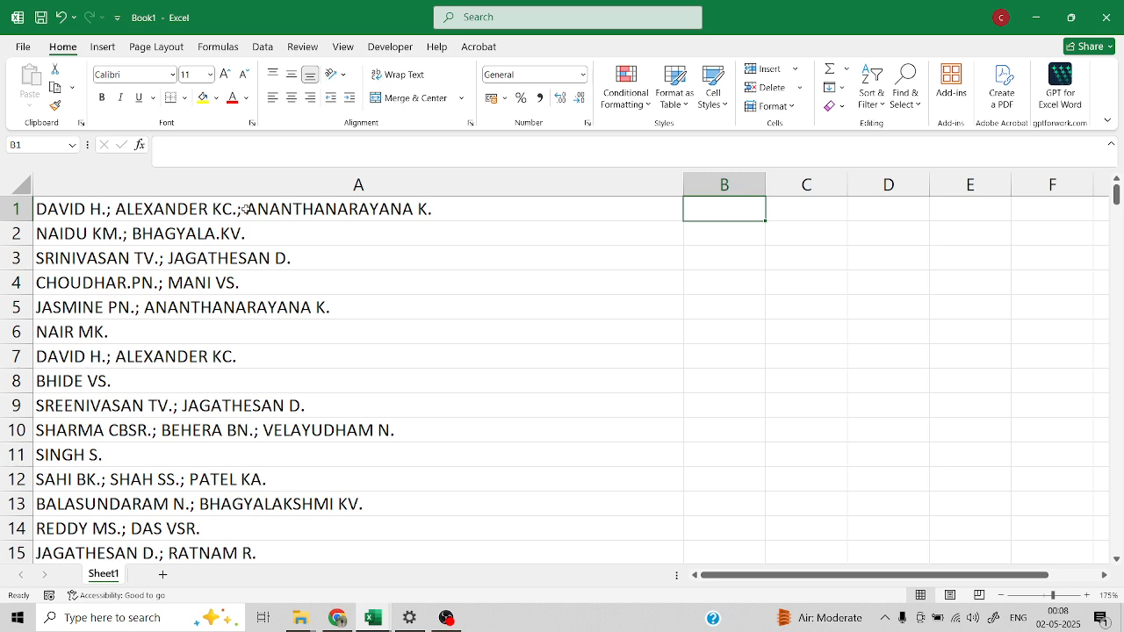
type("=")
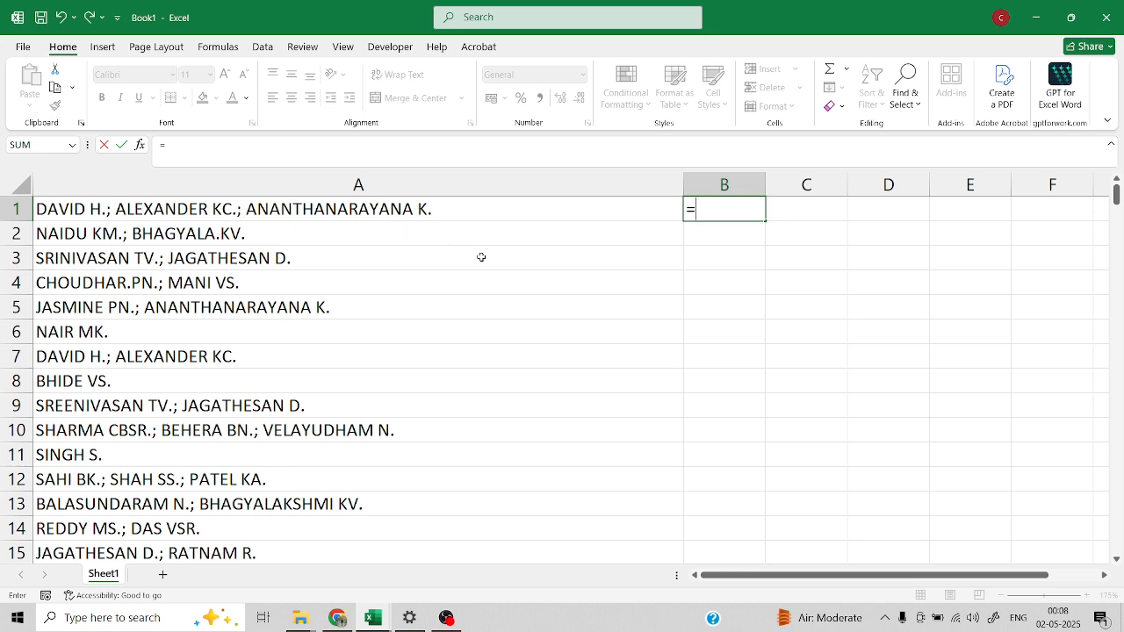
type("sub")
key("Tab")
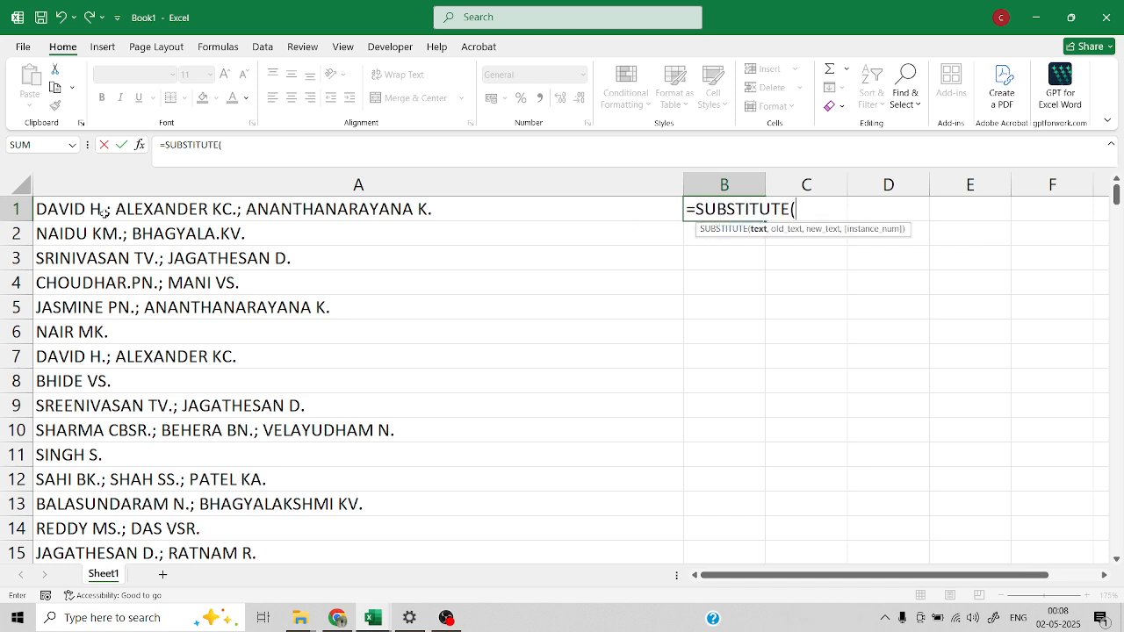
left_click(103, 212)
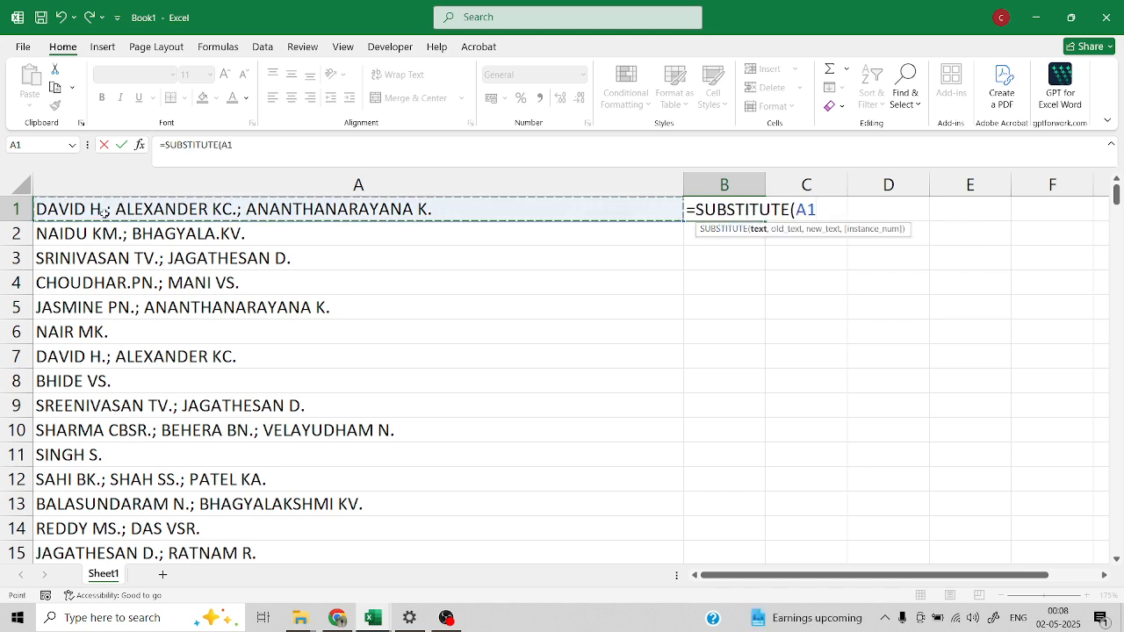
type(",")
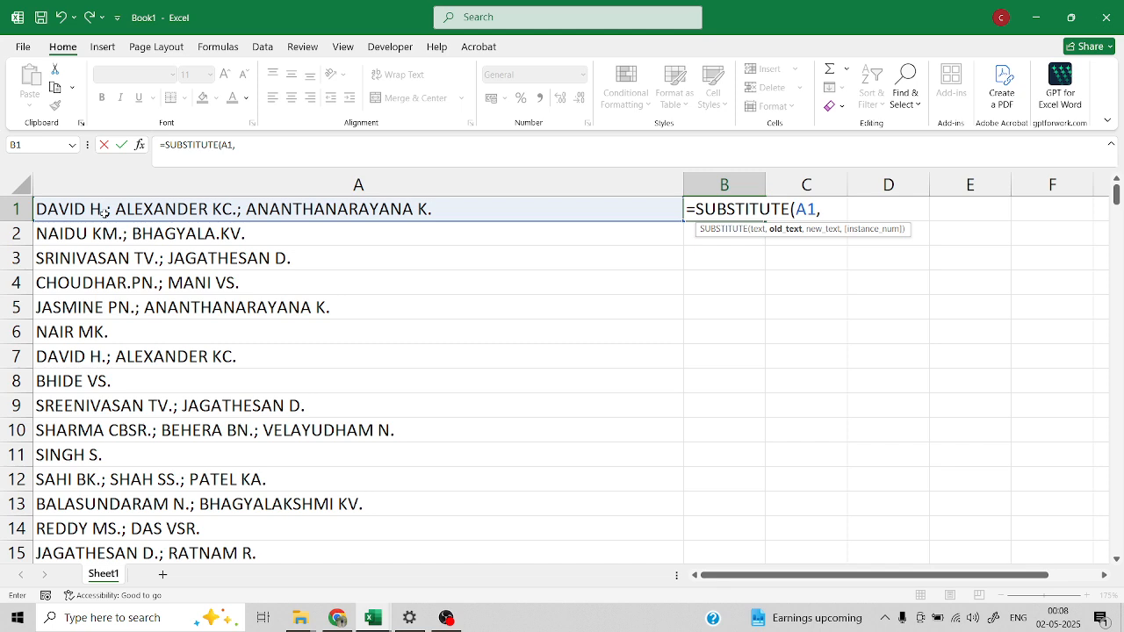
type("\"")
type(";\",")
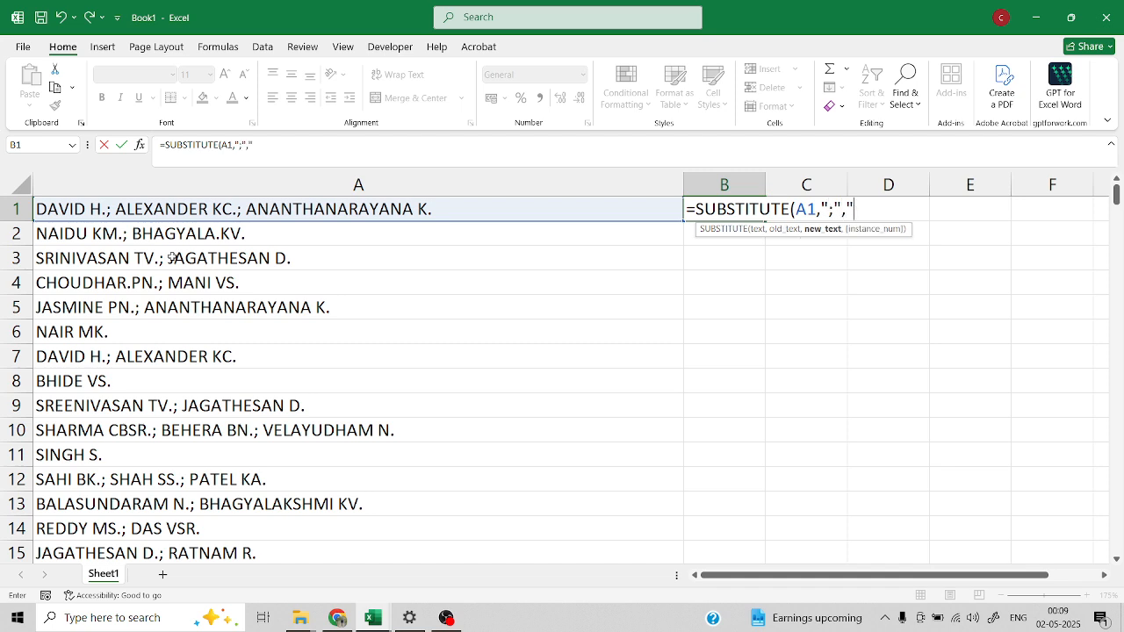
type("\"and\")")
key("Return")
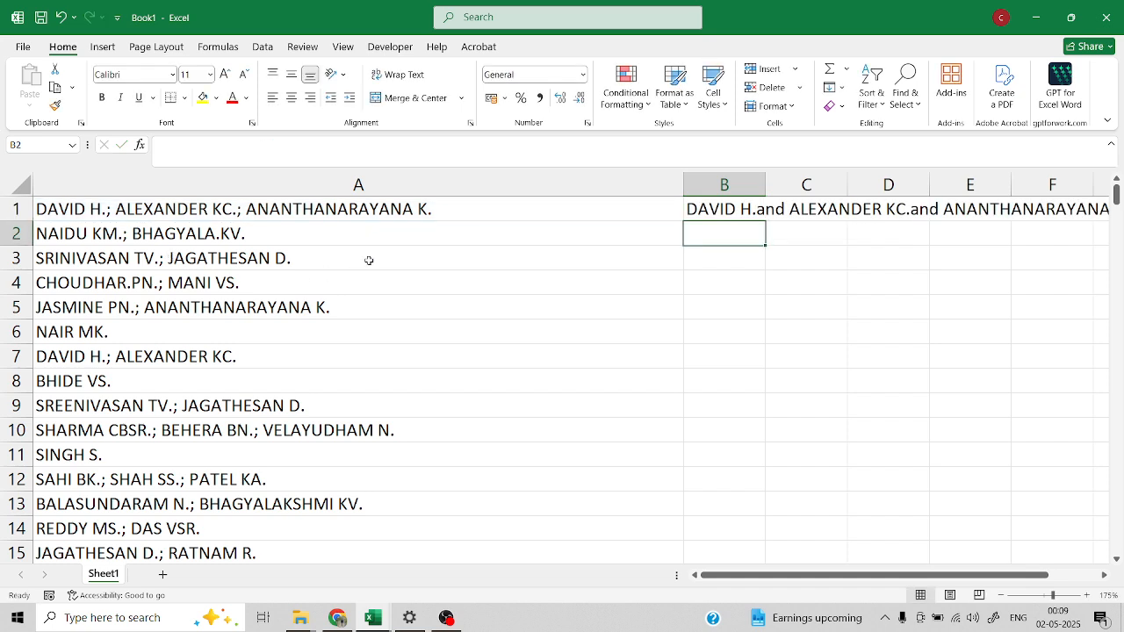
Step: Change the old text in the B1 SUBSTITUTE formula to ".;", keeping "and" as the replacement
mouse_move(809, 575)
left_mouse_down()
mouse_move(821, 580)
mouse_move(801, 580)
left_mouse_up()
left_click(748, 209)
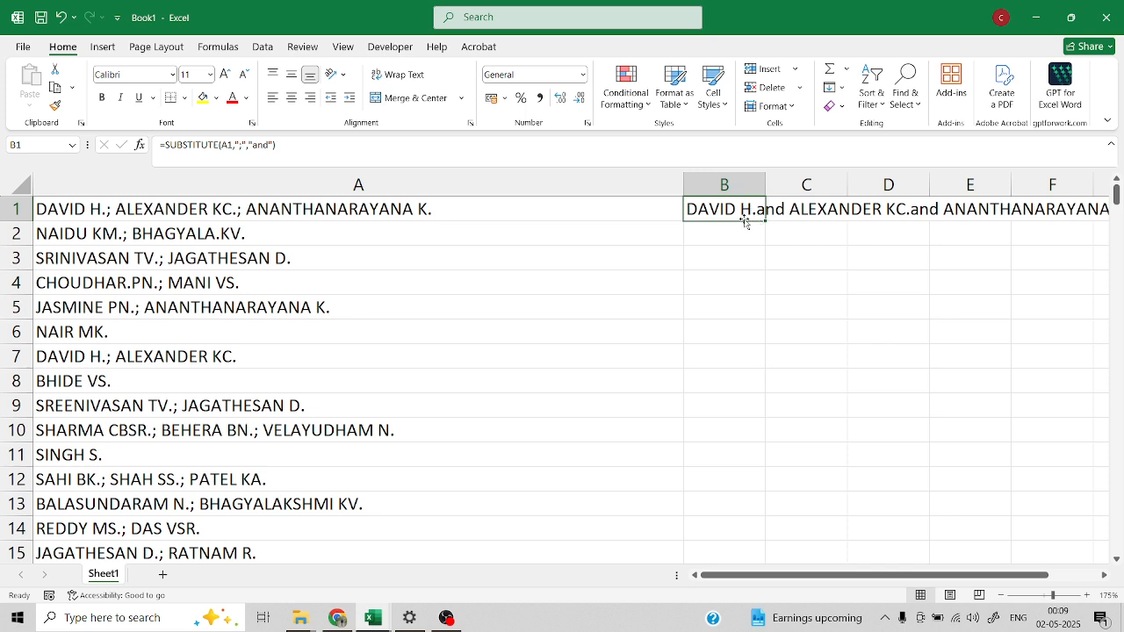
double_click(723, 209)
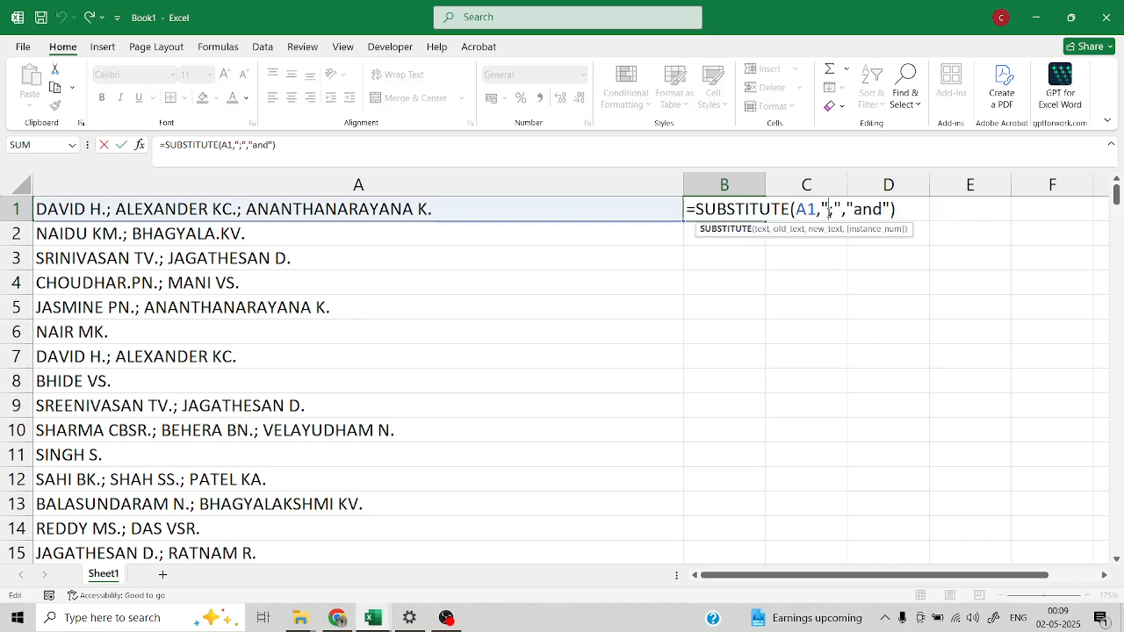
left_click(829, 209)
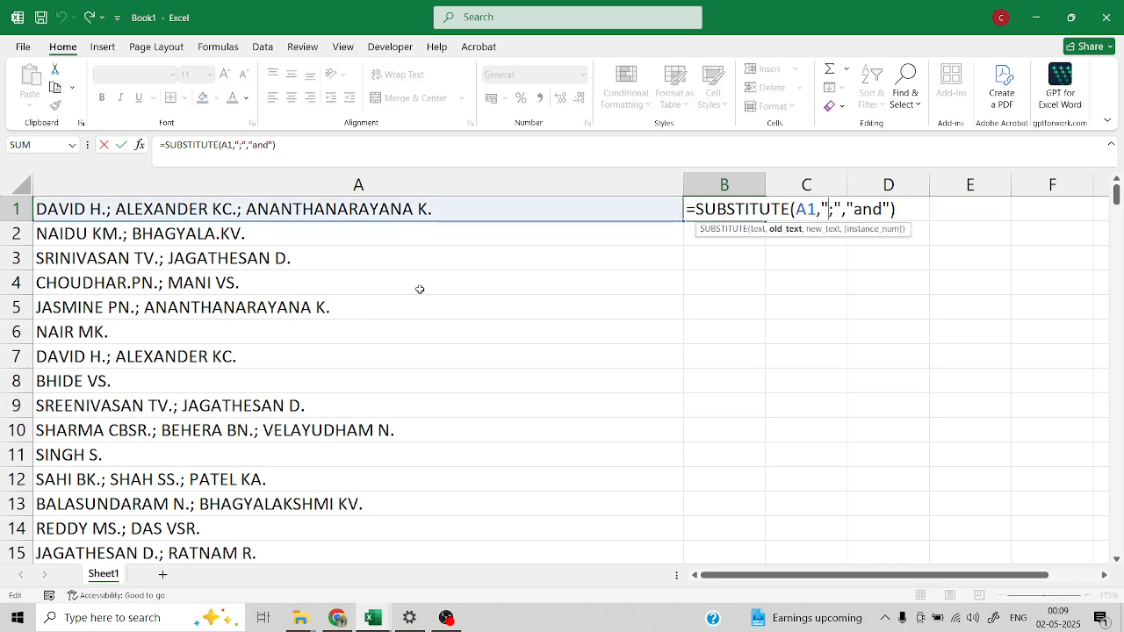
type(".")
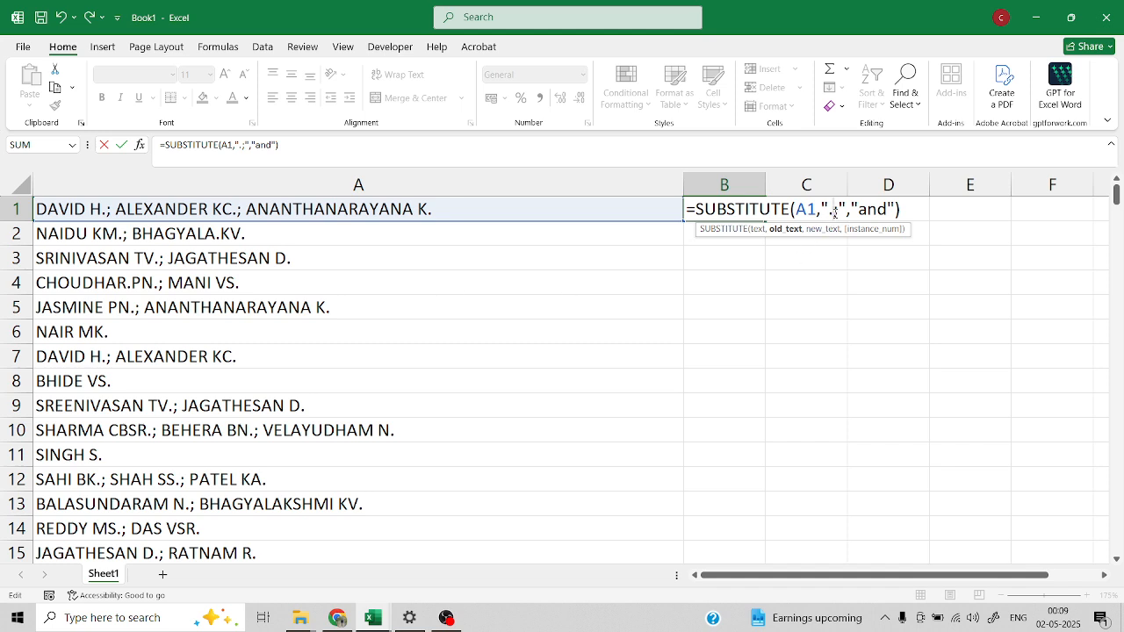
double_click(832, 212)
left_click(875, 211)
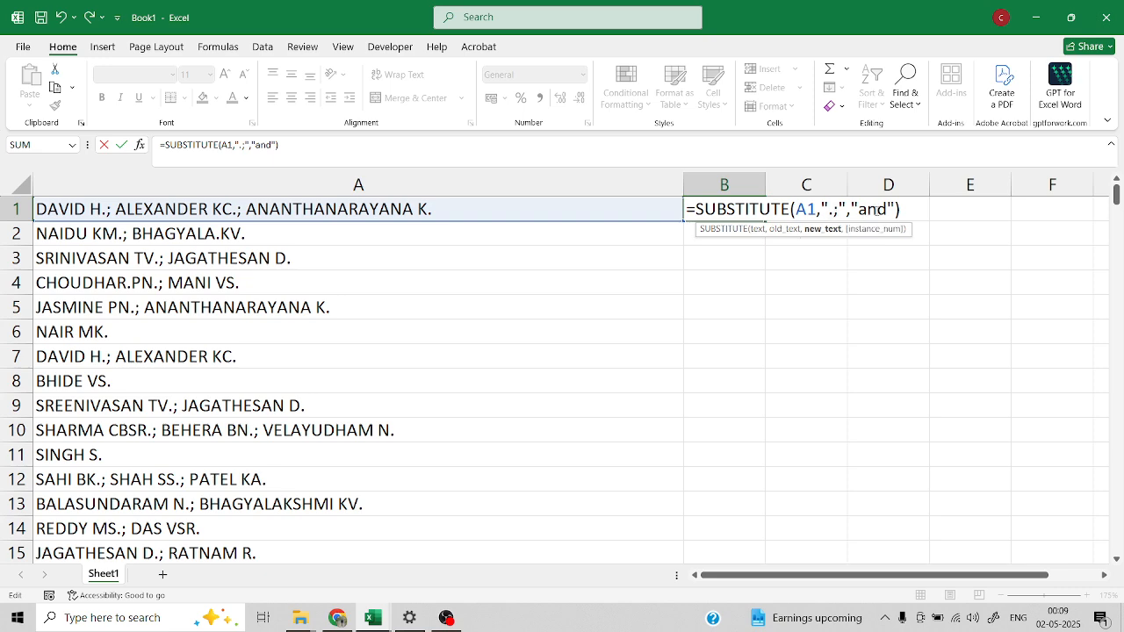
key("Return")
key("Up")
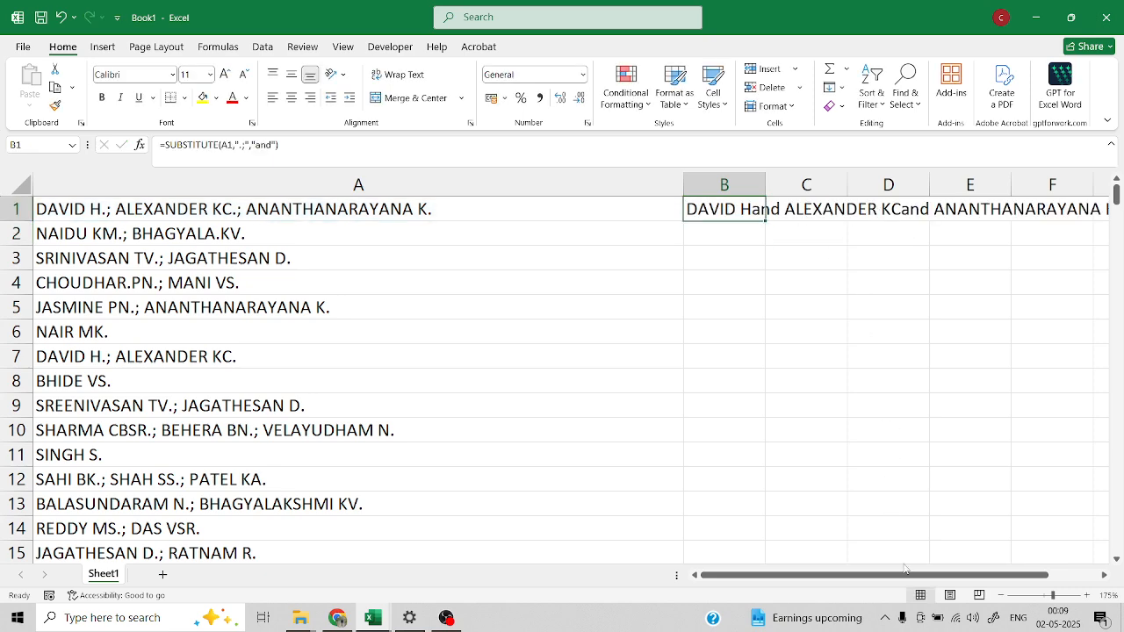
Step: Change the replacement text in the B1 SUBSTITUTE formula to " and" with a leading space, and fill the formula down column B
mouse_move(905, 575)
left_mouse_down()
mouse_move(944, 575)
mouse_move(904, 576)
left_mouse_up()
double_click(720, 213)
left_click(856, 208)
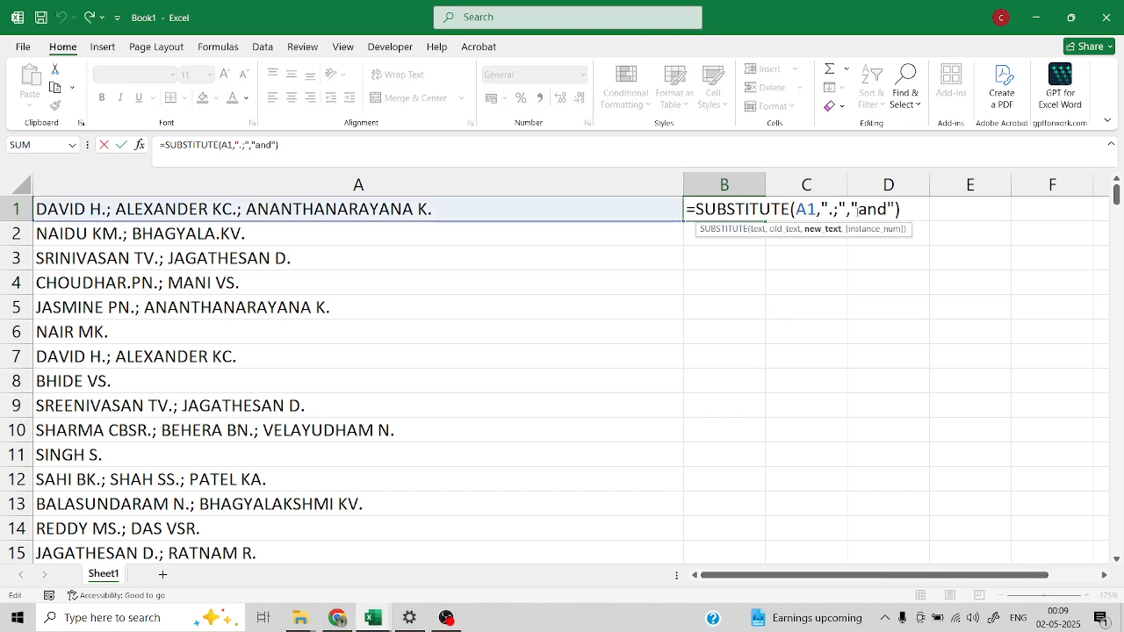
key("Return")
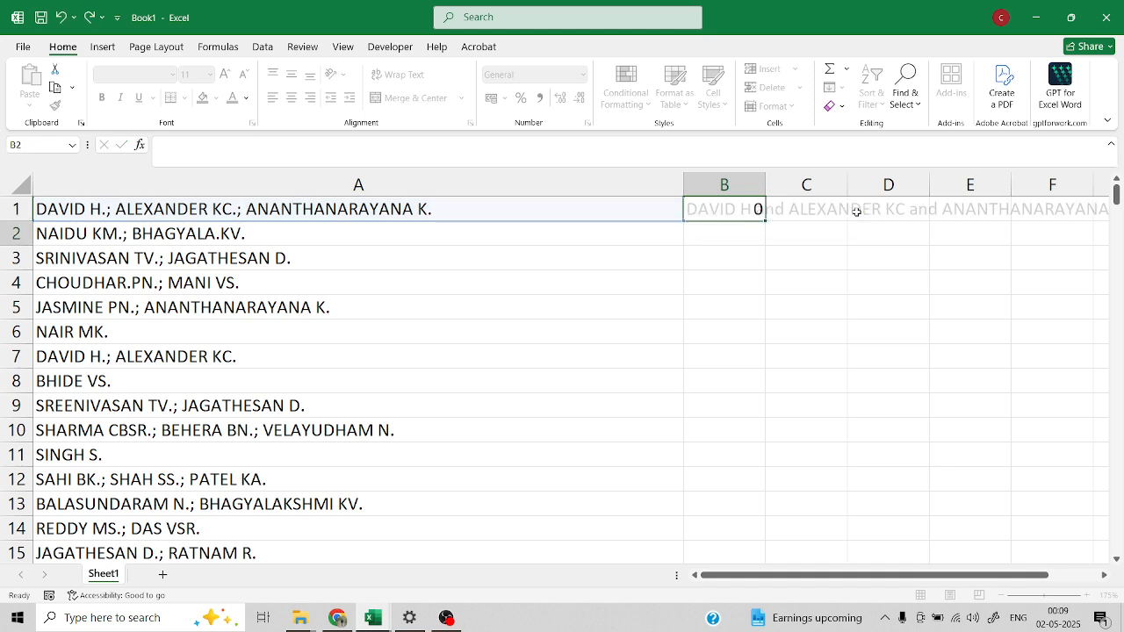
left_click(729, 216)
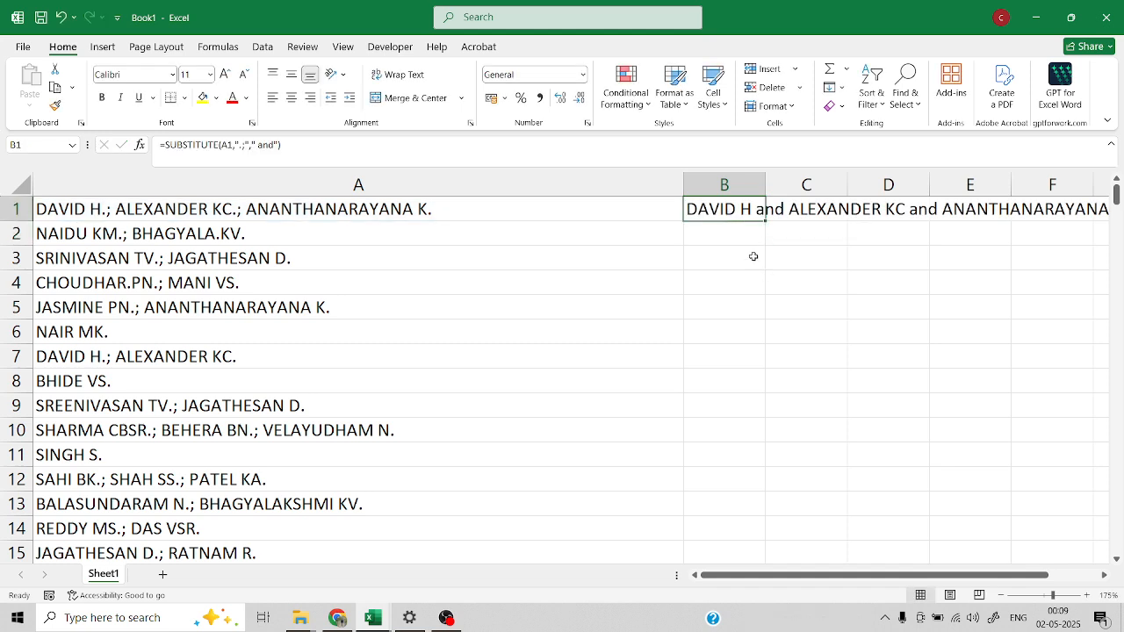
double_click(765, 220)
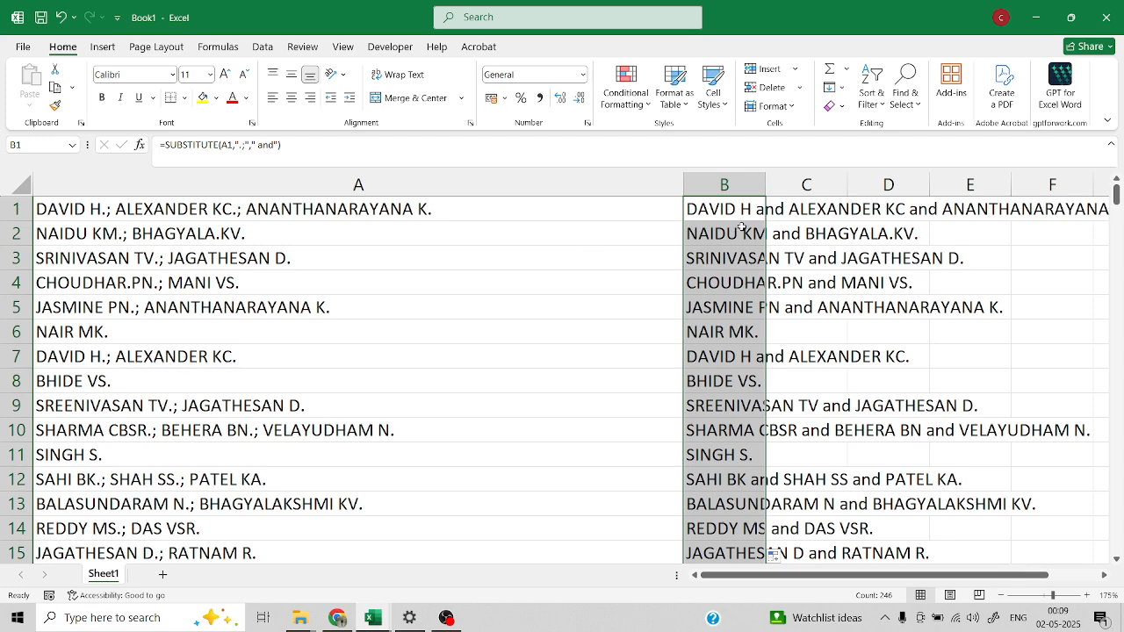
Step: Compare the filled formula in B2 with its source text in A2, and review the arguments of the B1 SUBSTITUTE formula
left_click(742, 237)
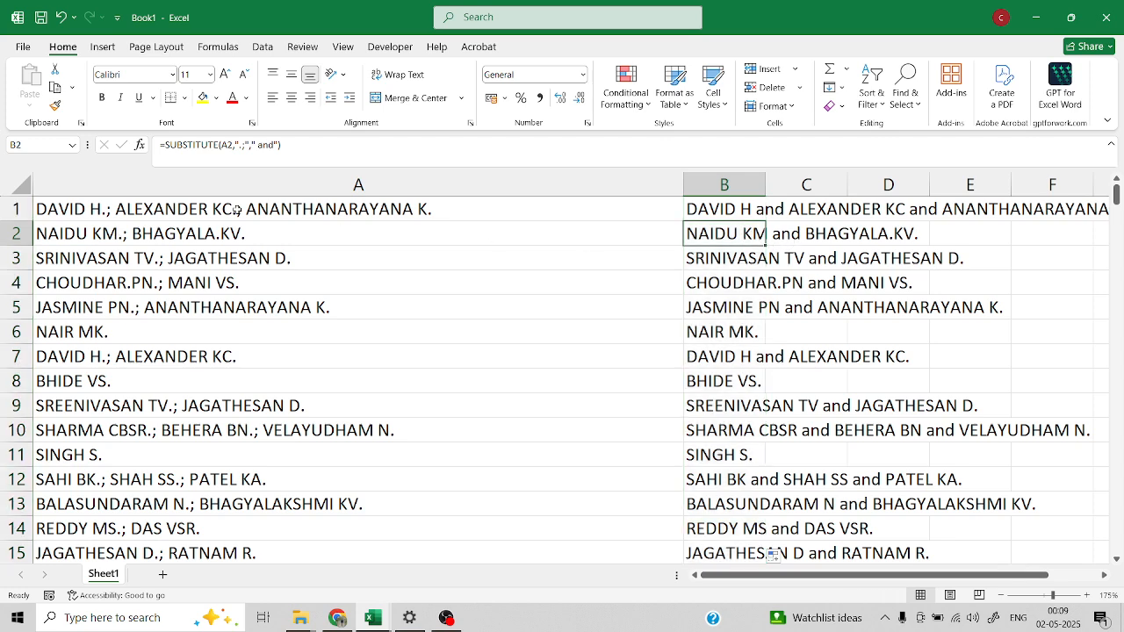
left_click(141, 235)
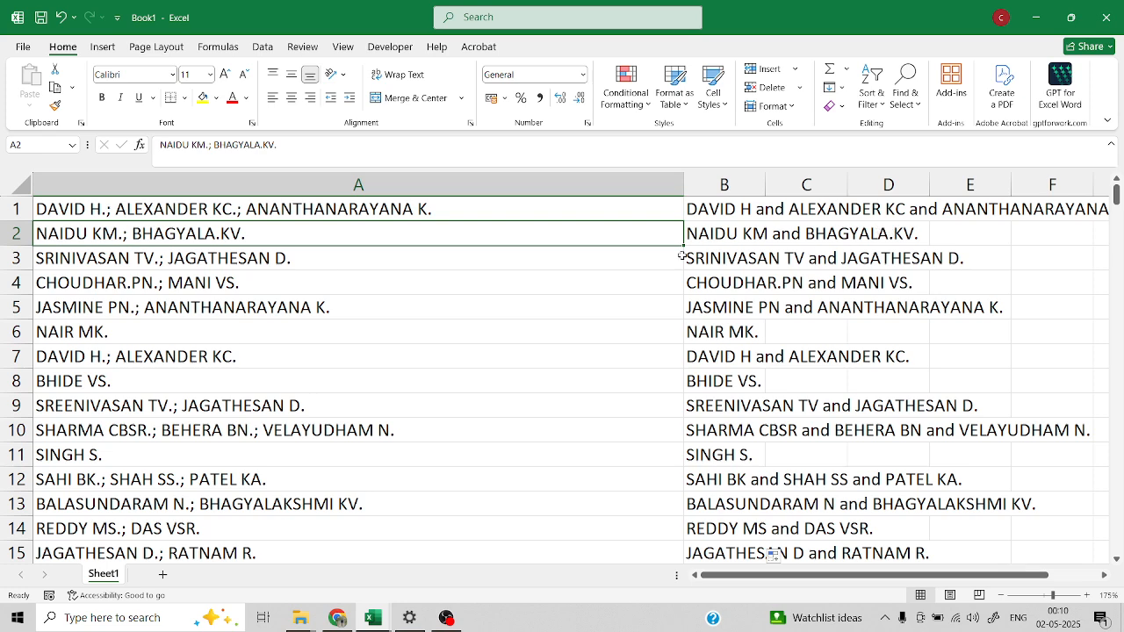
double_click(726, 212)
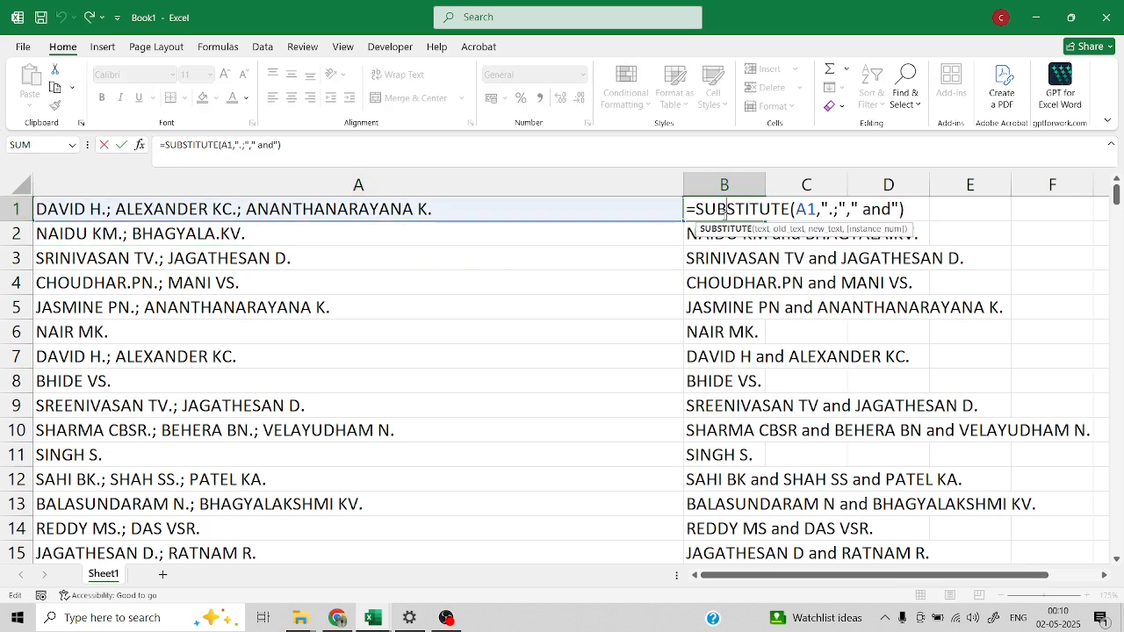
key("Escape")
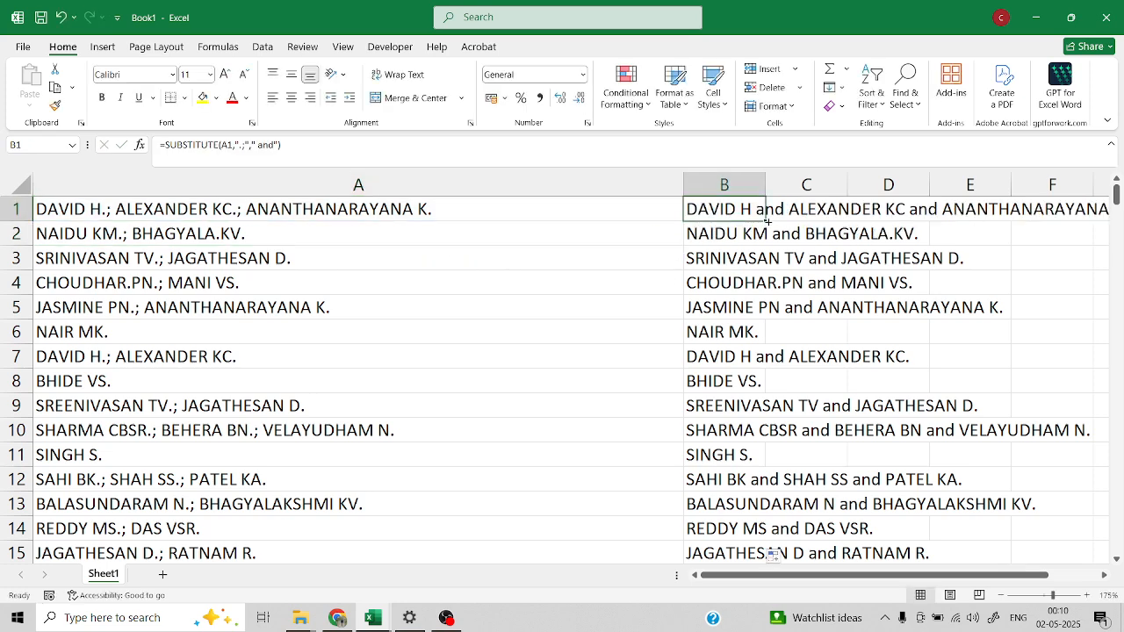